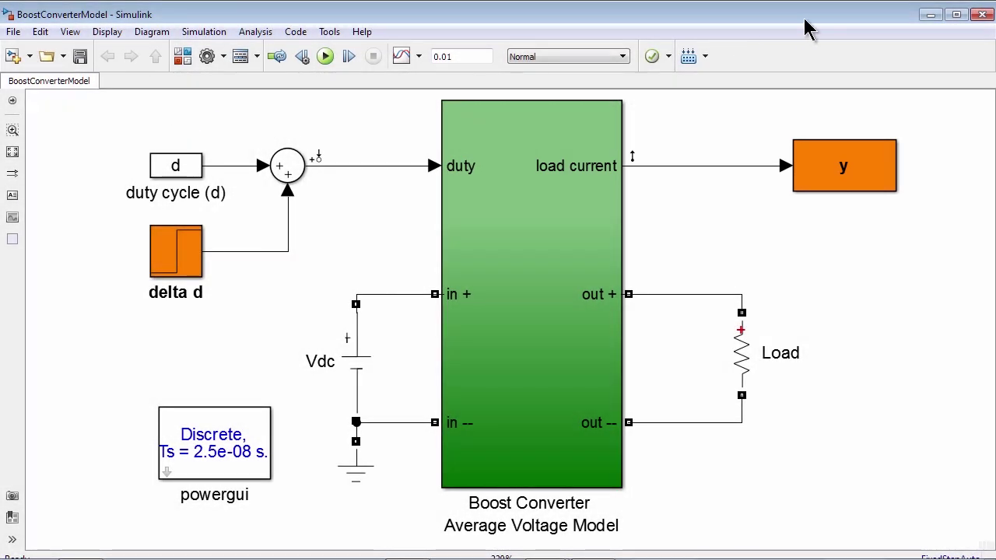
# Step: Run the sim(mdl1)/plot(y) section and view the nonlinear response, which settles near 3.572
pyautogui.click(930, 14)
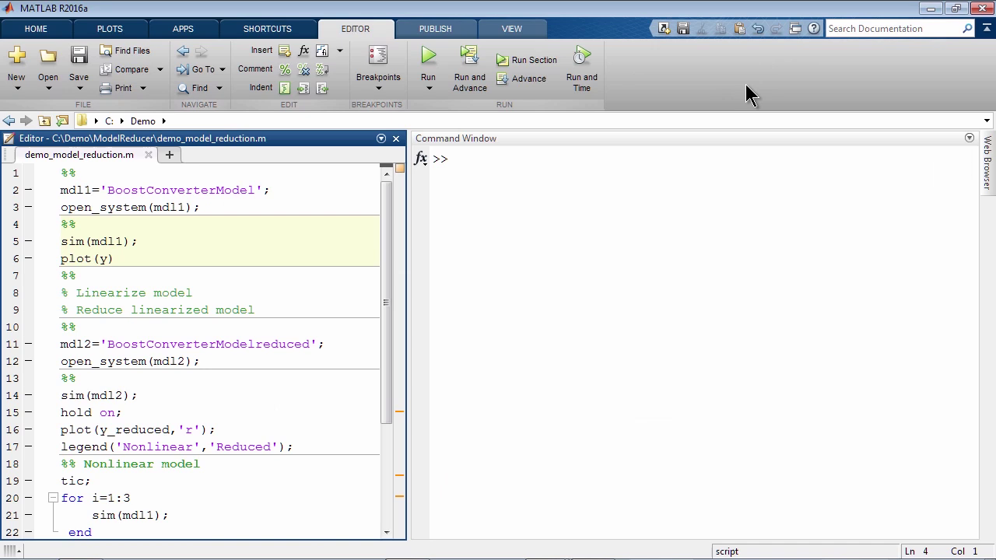
pyautogui.click(343, 245)
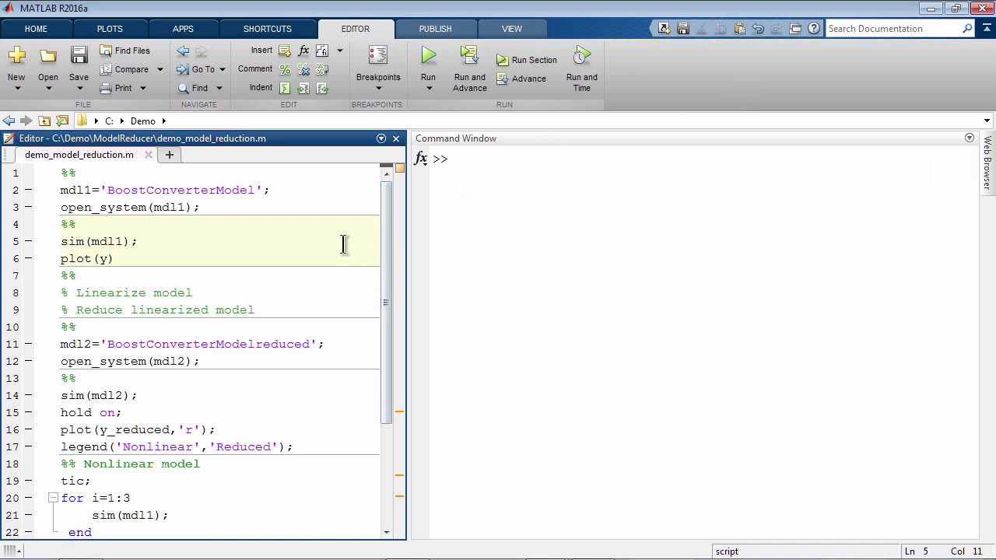
pyautogui.hotkey('ctrl', 'shift', 'Return')
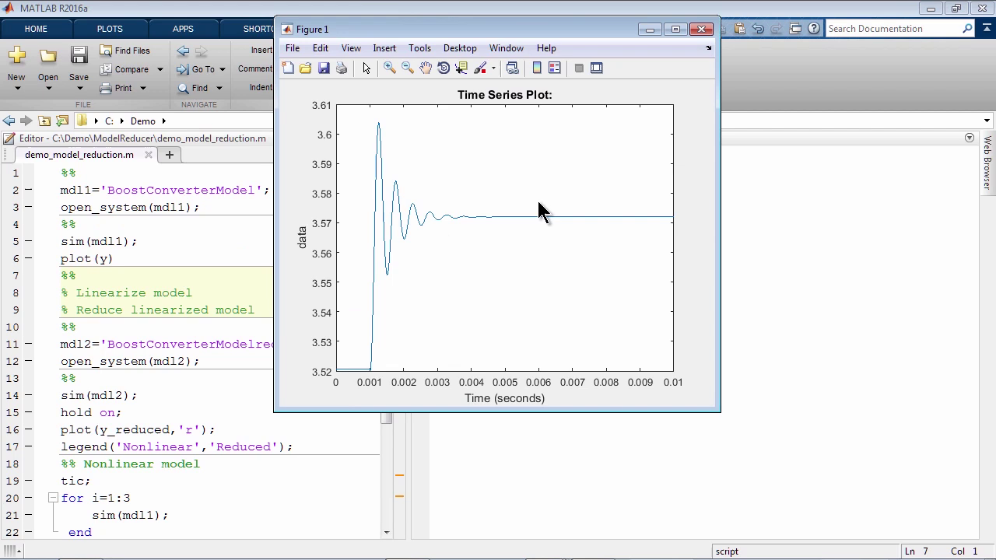
pyautogui.click(676, 31)
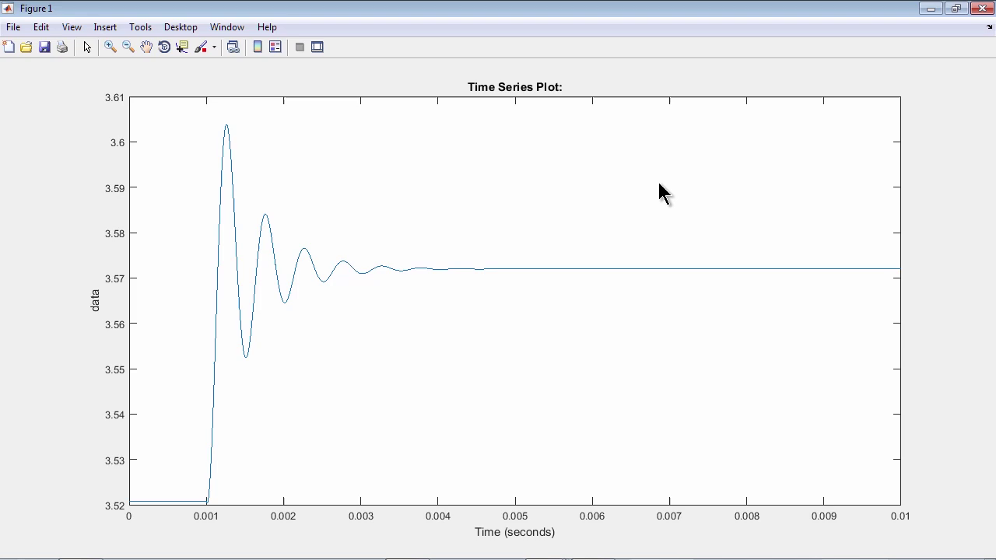
pyautogui.click(931, 8)
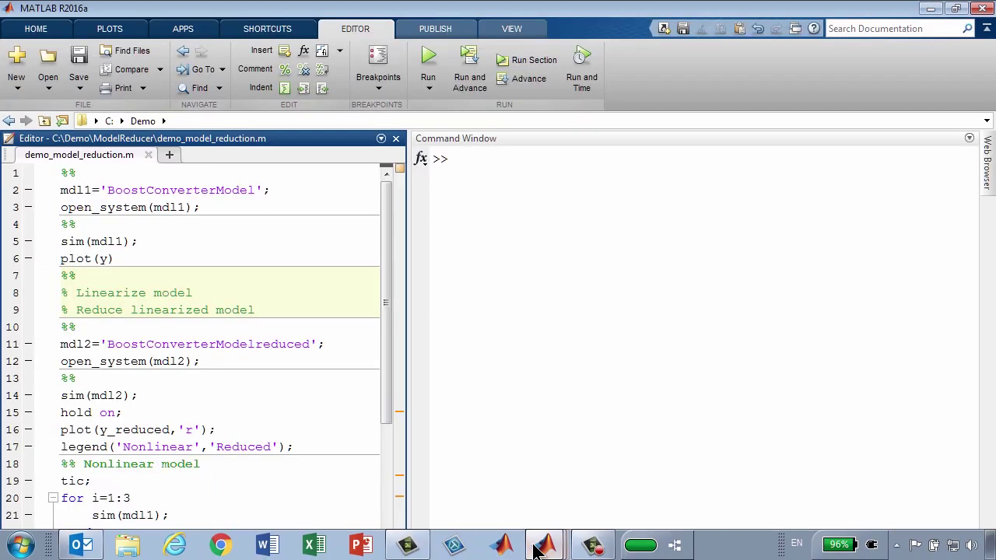
# Step: Open the Linear Analysis Tool for the boost converter model, maximized
pyautogui.click(534, 502)
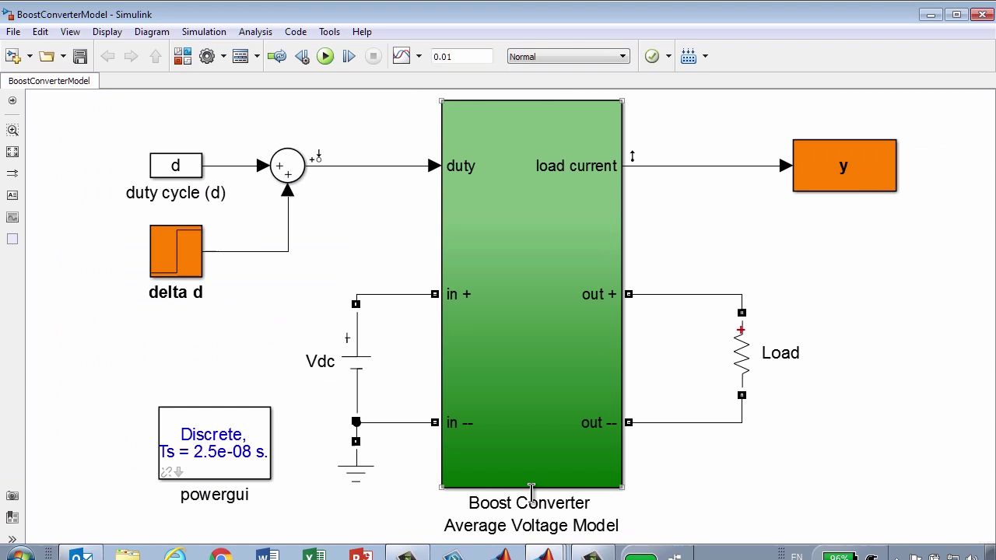
pyautogui.click(256, 32)
pyautogui.moveTo(266, 163)
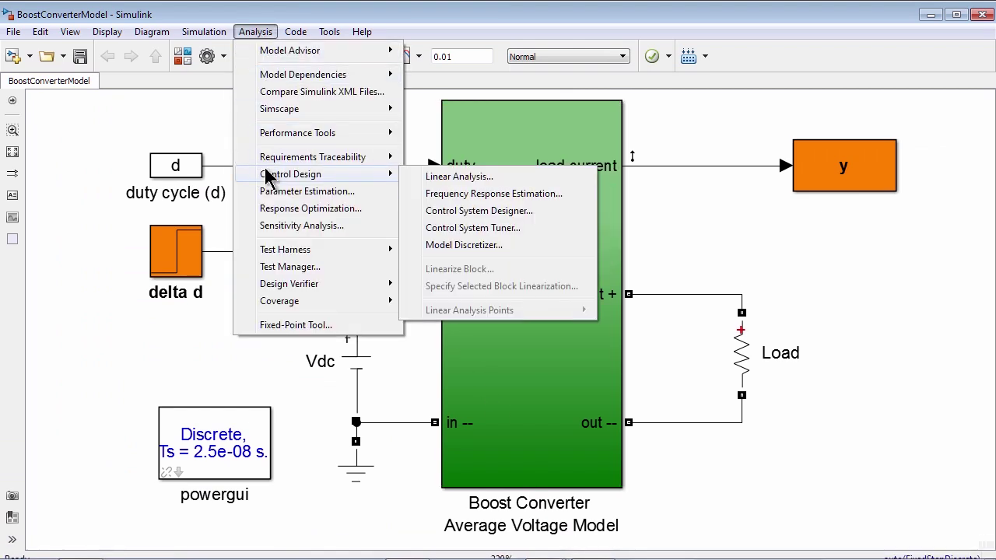
pyautogui.click(451, 174)
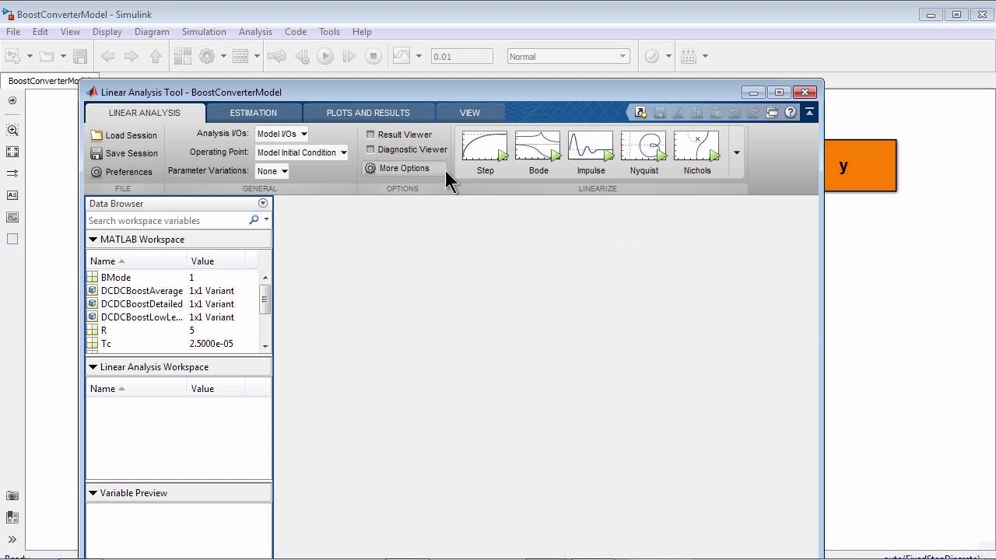
pyautogui.click(780, 104)
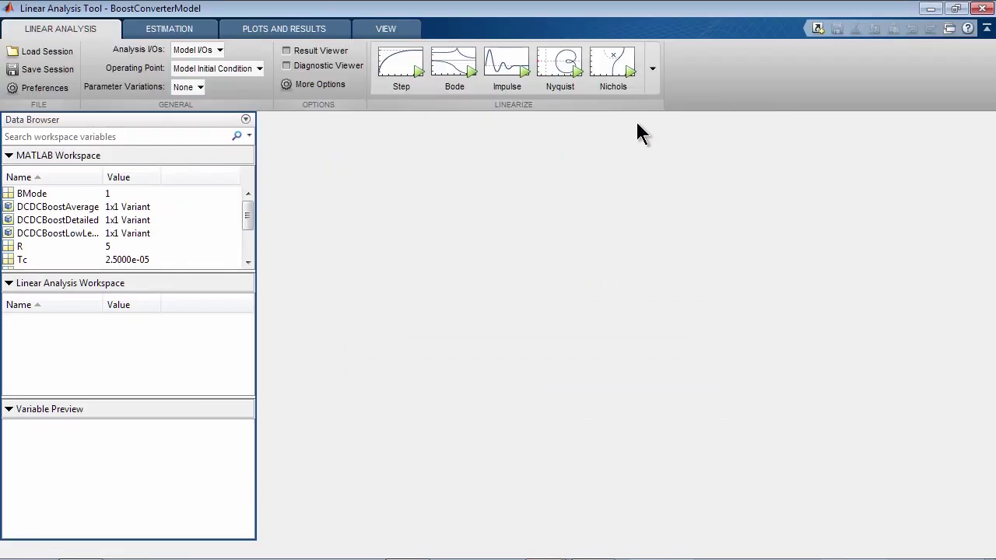
# Step: Linearize to linsys1, a 6-state model on a Bode plot, and copy it to the workspace
pyautogui.click(460, 70)
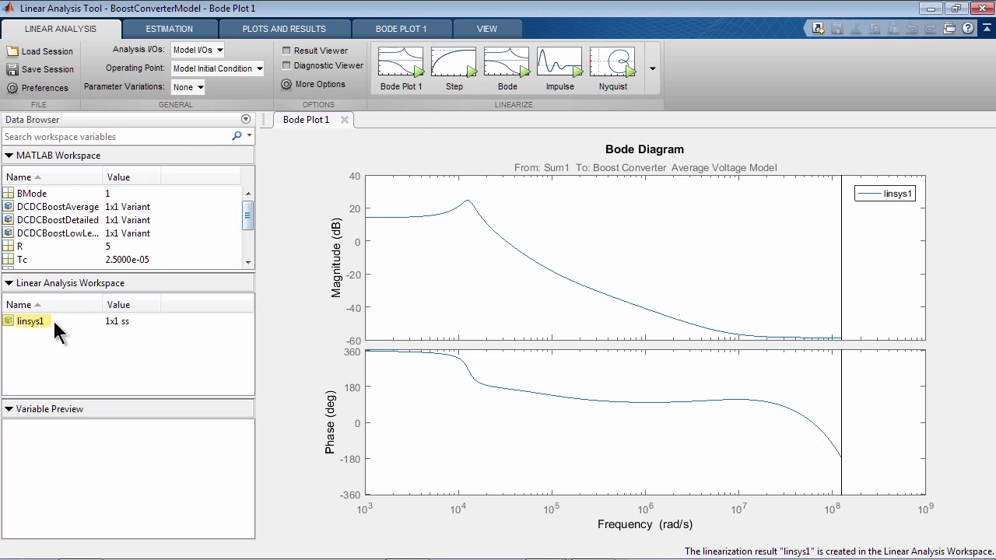
pyautogui.click(31, 322)
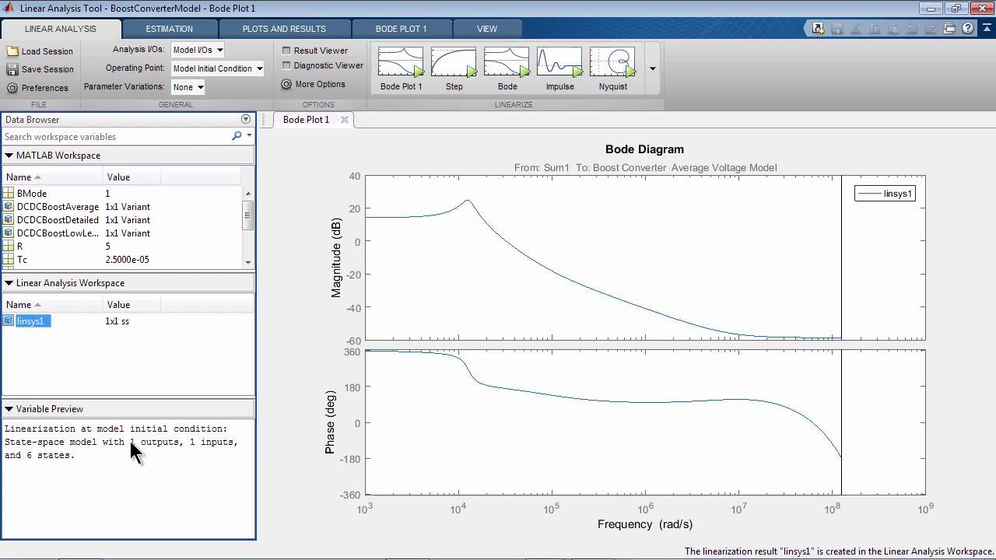
pyautogui.click(43, 468)
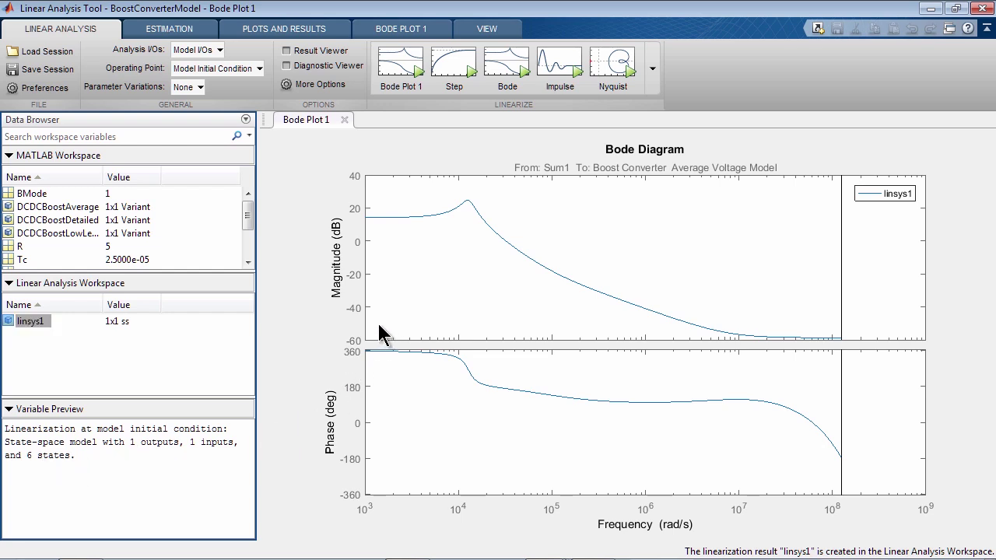
pyautogui.moveTo(31, 325); pyautogui.dragTo(65, 245)
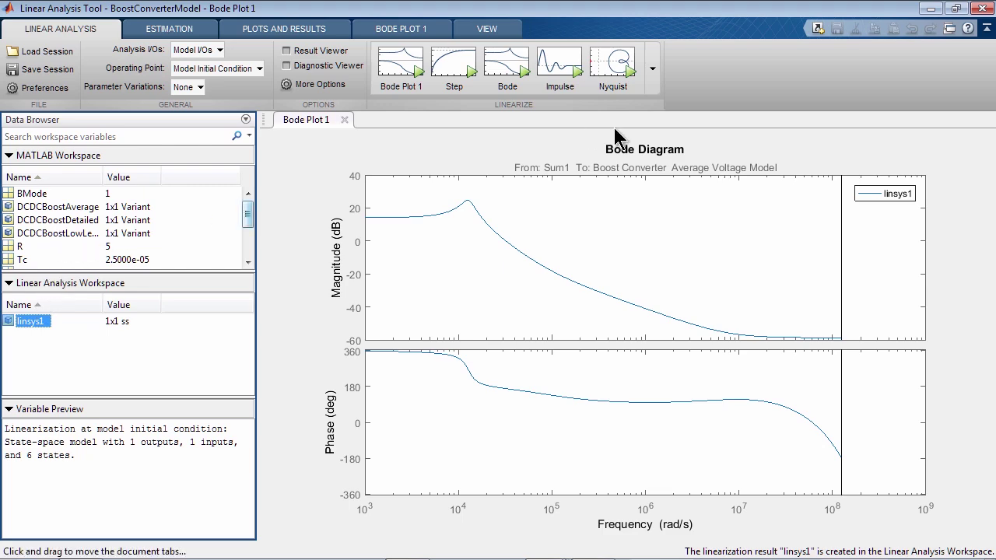
# Step: Run modelReducer(linsys1) and start a balanced truncation reducing the 6-state model to 2 states
pyautogui.click(930, 8)
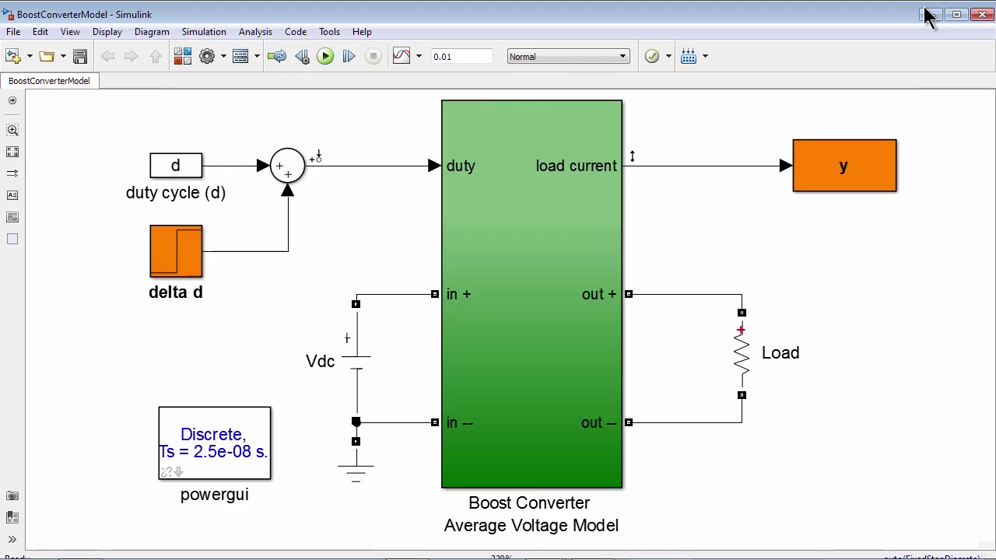
pyautogui.click(928, 13)
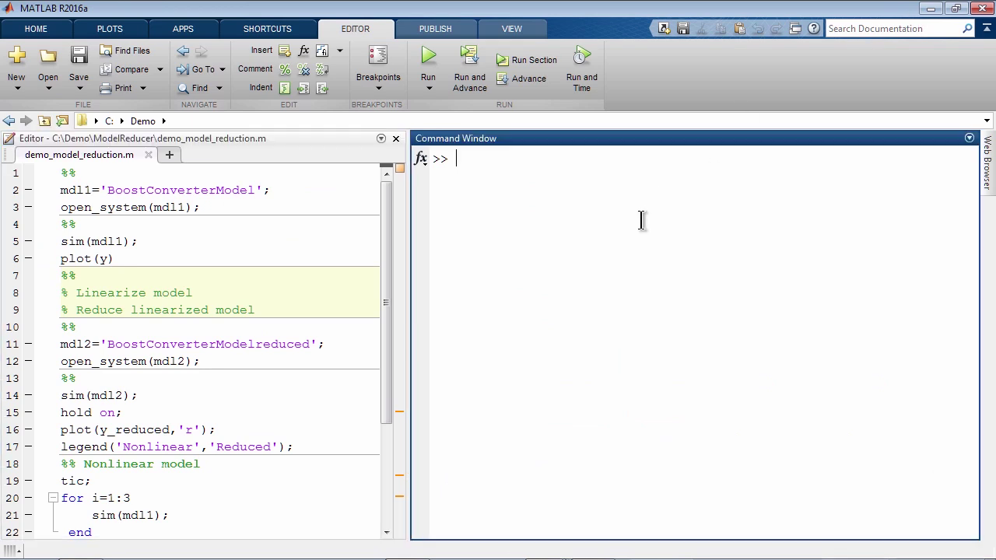
pyautogui.write('model')
pyautogui.press('Up')
pyautogui.press('Return')
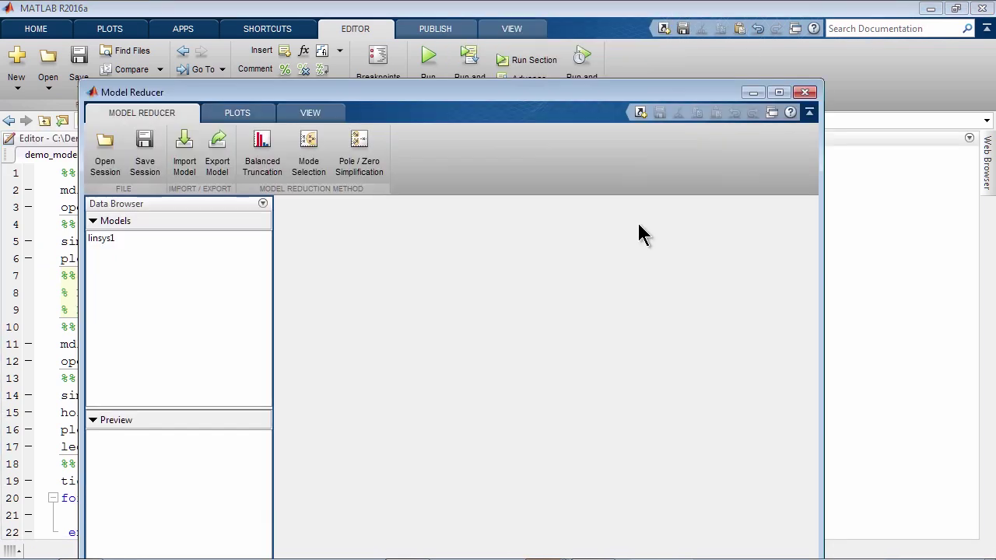
pyautogui.click(778, 92)
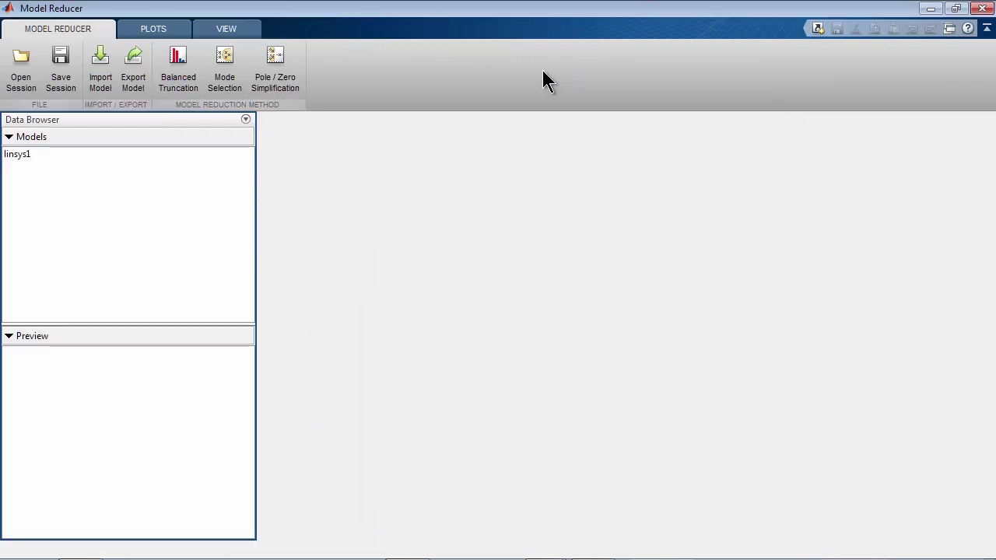
pyautogui.click(176, 59)
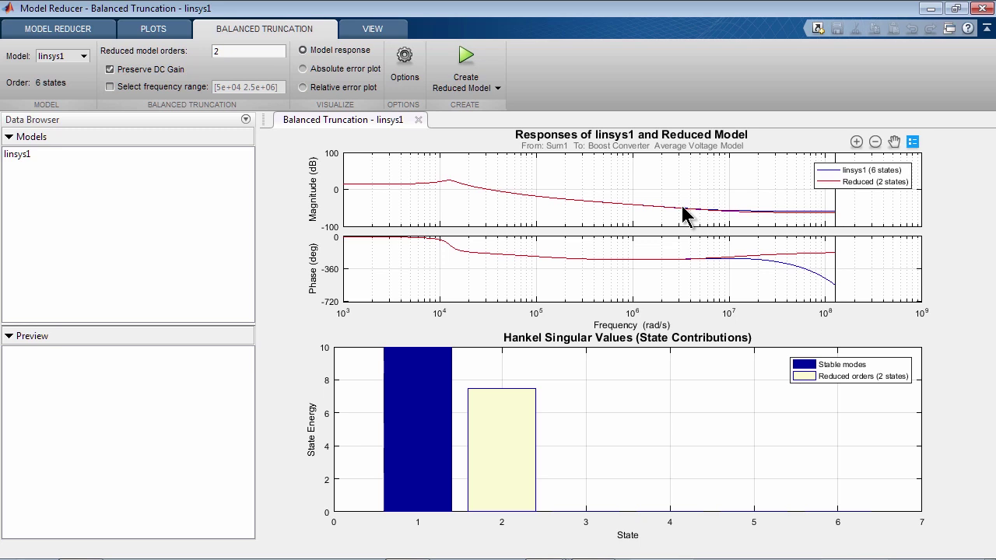
# Step: Create the 2-state model linsys1Reduced2 and rename it to reduced
pyautogui.click(475, 57)
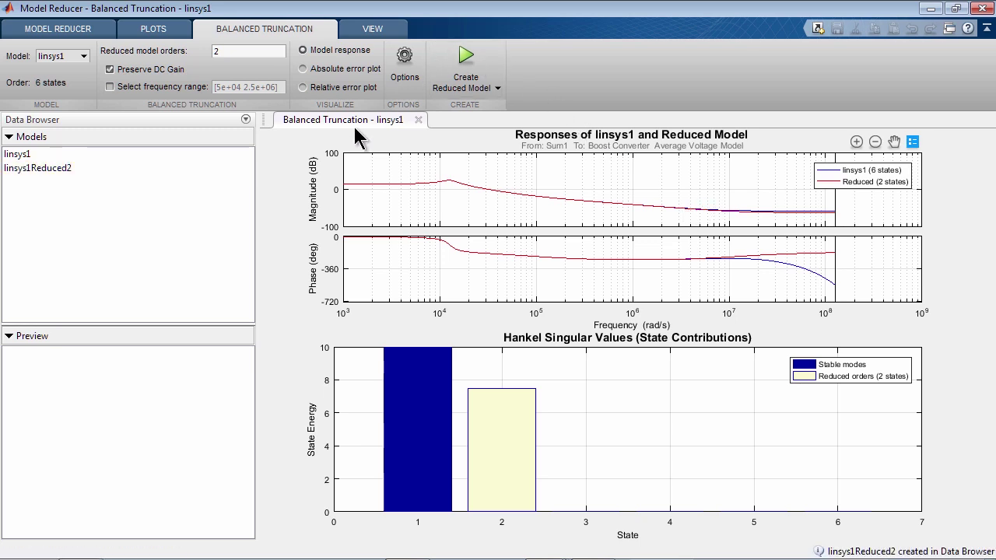
pyautogui.click(65, 167)
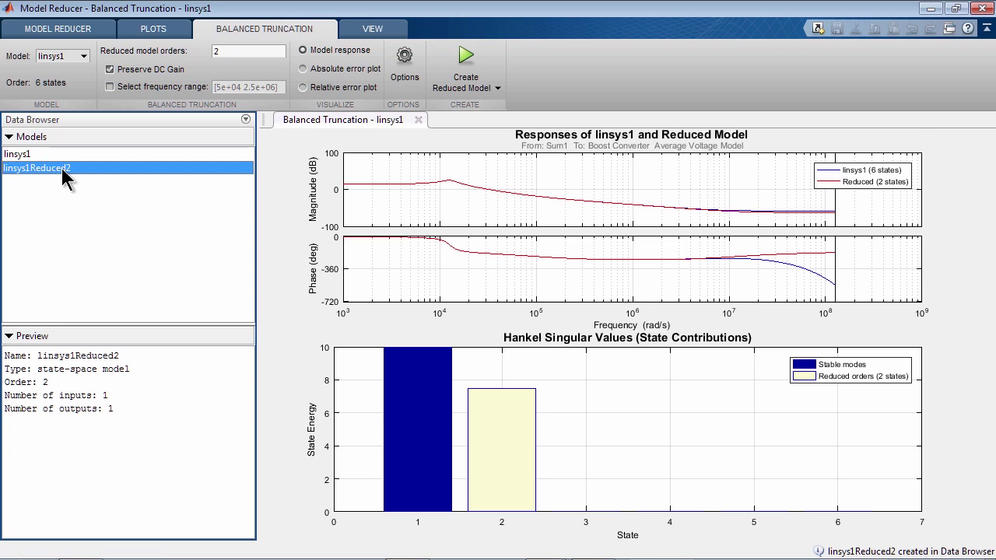
pyautogui.click(62, 168)
pyautogui.write('reduced')
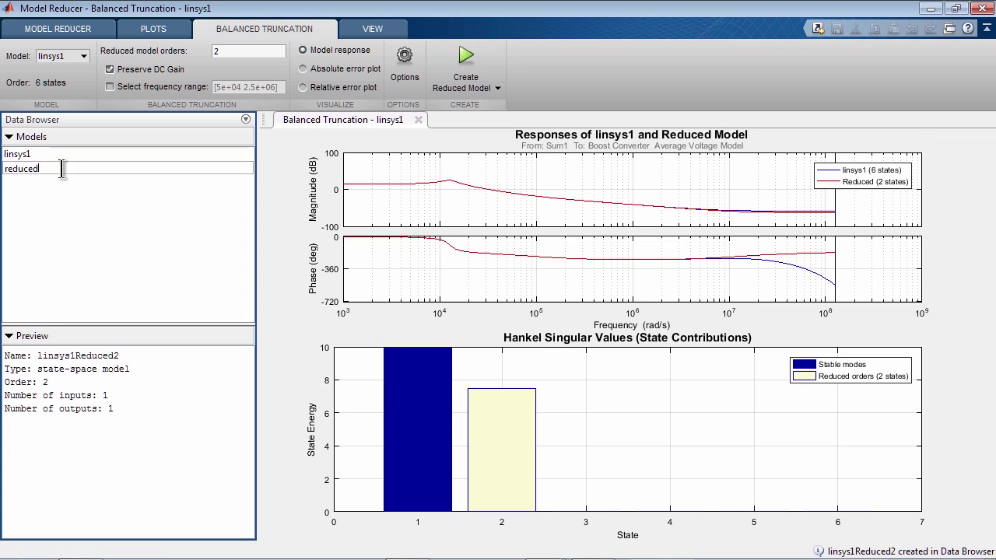
pyautogui.press('Return')
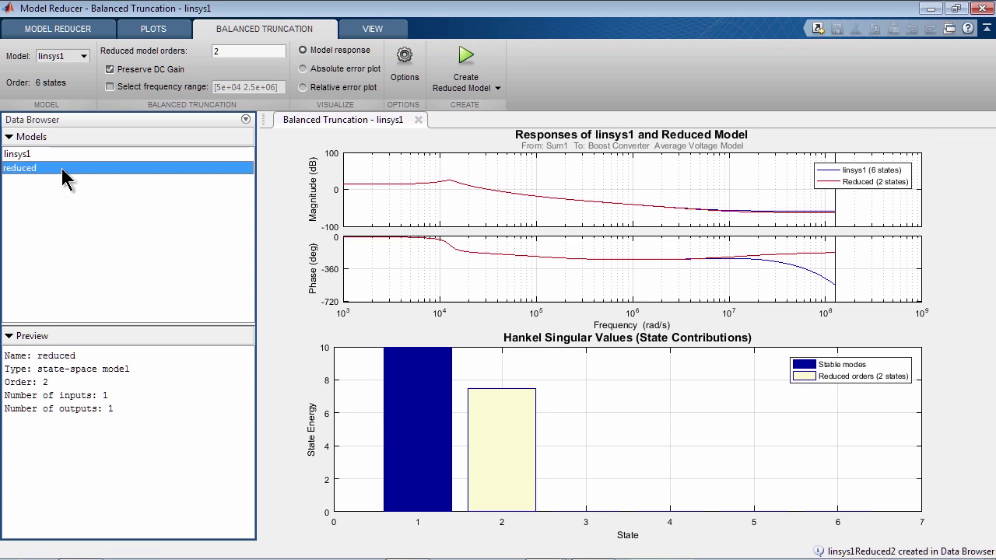
# Step: Compute a mode selection reduction with the lower cutoff at 3.9e+03 rad/s
pyautogui.click(74, 28)
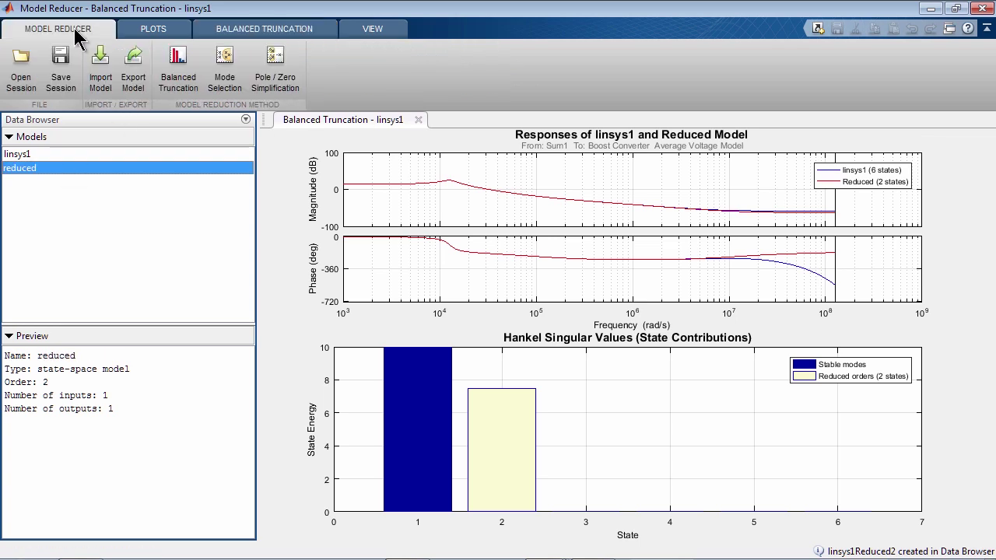
pyautogui.click(218, 66)
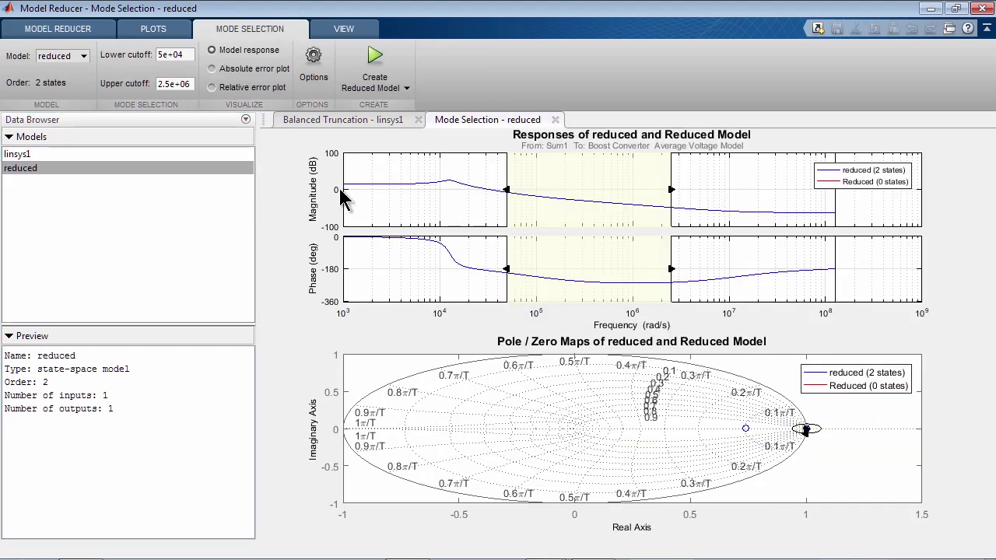
pyautogui.moveTo(506, 191); pyautogui.dragTo(398, 189)
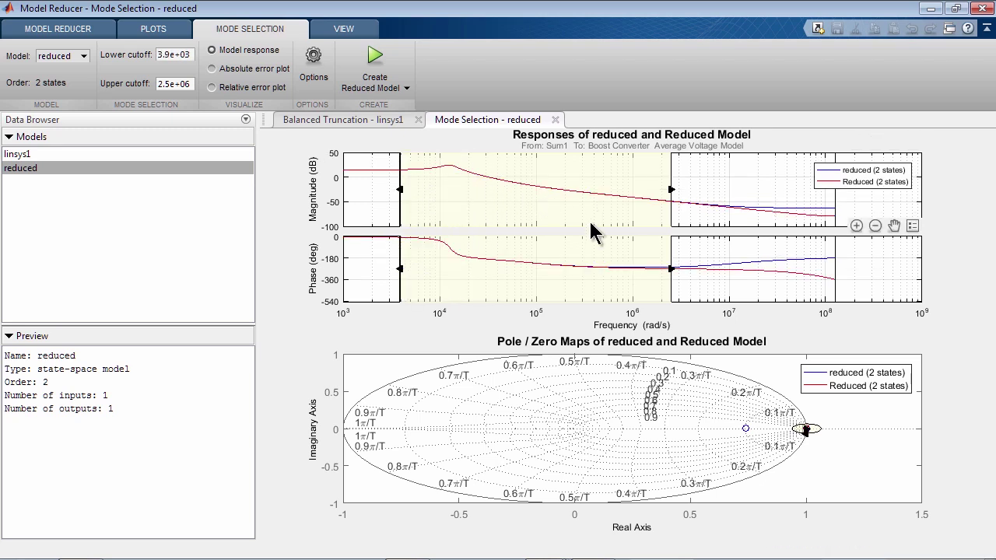
pyautogui.click(98, 29)
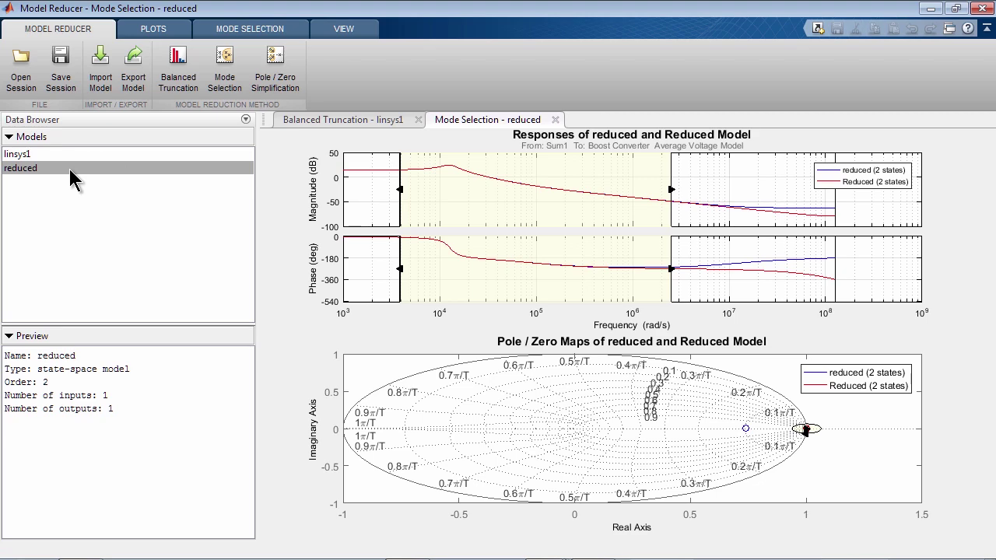
# Step: Export the reduced model to the MATLAB workspace
pyautogui.click(133, 76)
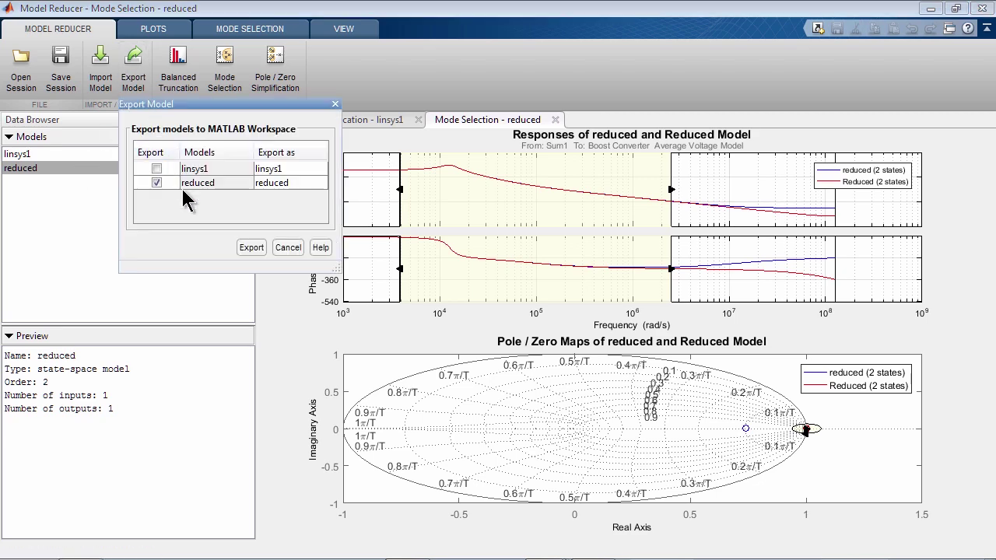
pyautogui.click(251, 248)
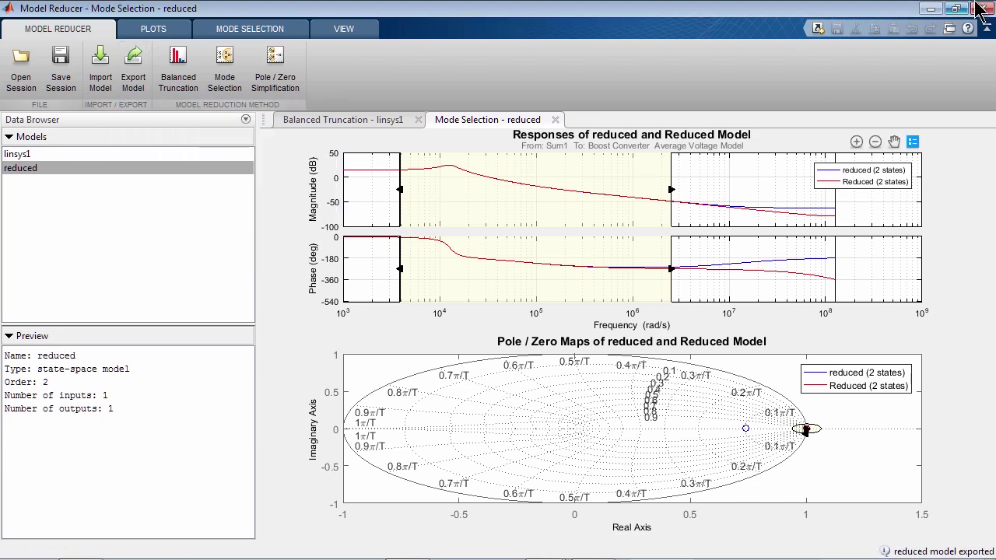
pyautogui.click(930, 8)
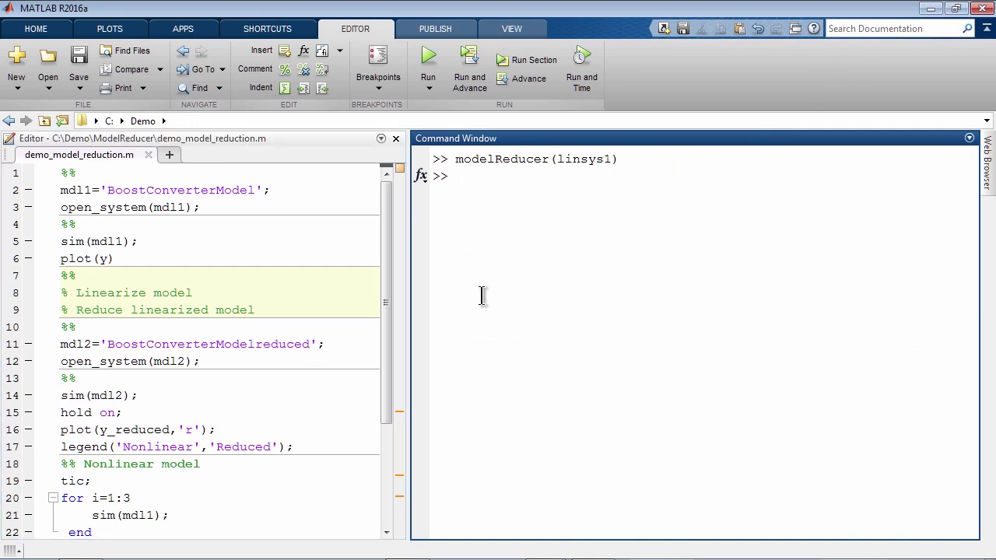
# Step: Open BoostConverterModelreduced and confirm its LTI System block uses the variable reduced
pyautogui.click(295, 348)
pyautogui.hotkey('ctrl', 'Return')
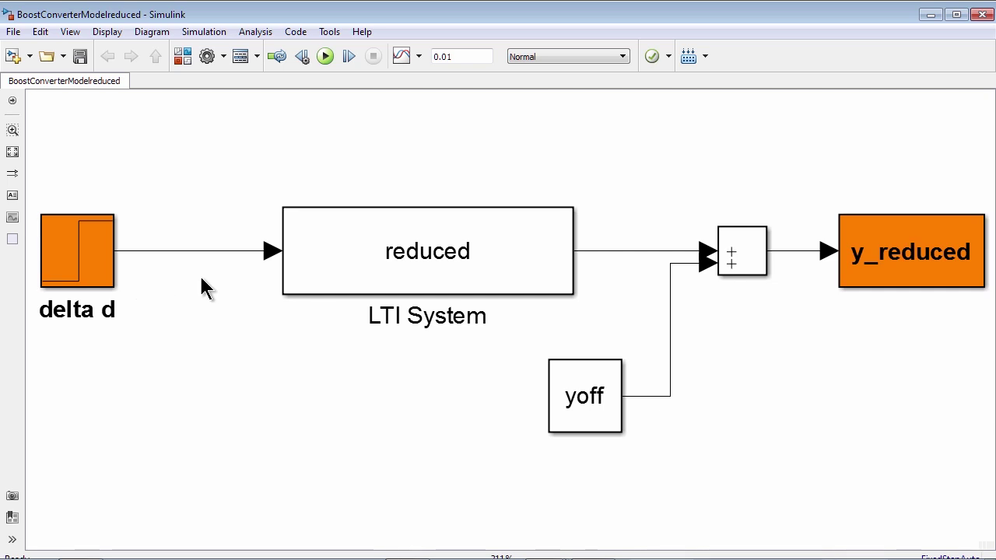
pyautogui.click(319, 280)
pyautogui.doubleClick(319, 280)
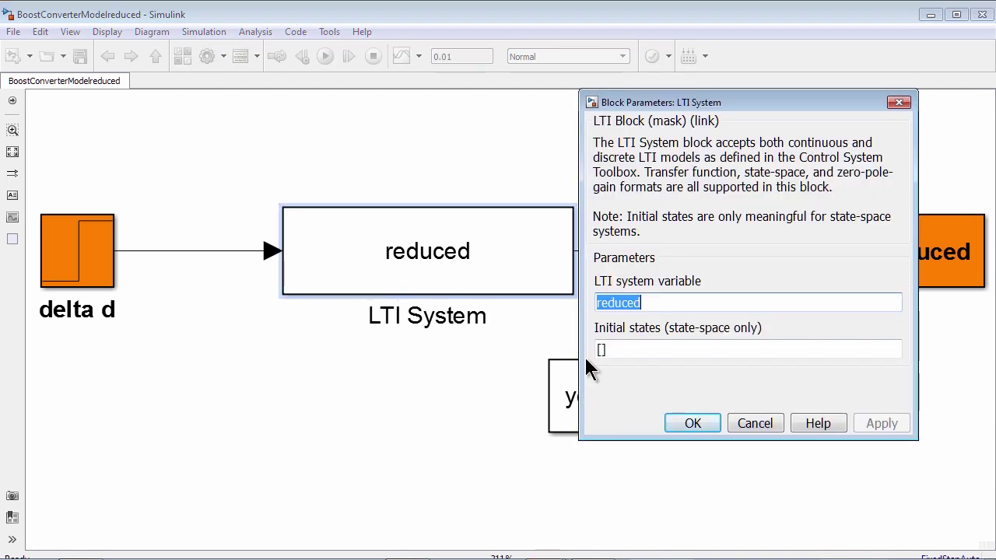
pyautogui.click(677, 417)
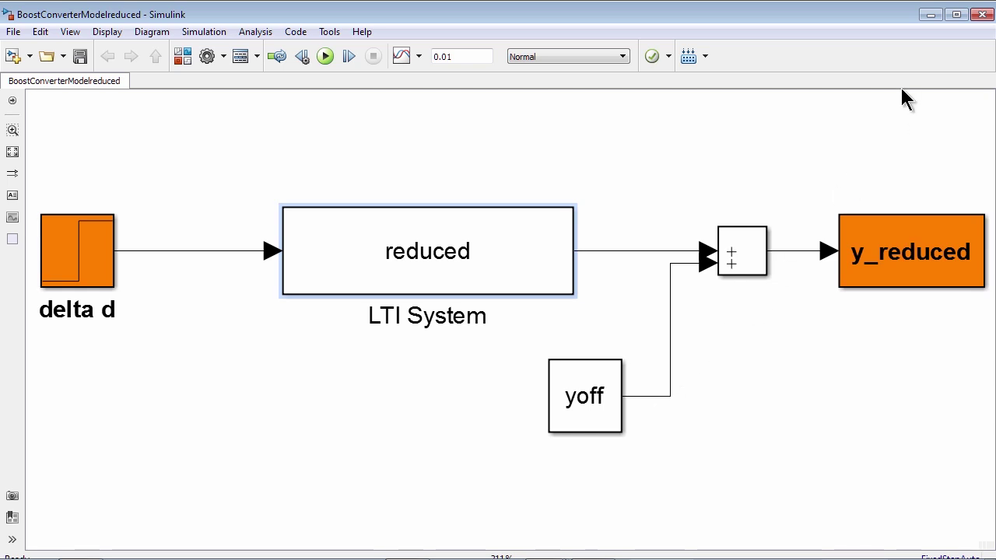
# Step: Run the sim(mdl2) section to overlay Nonlinear and Reduced responses in Figure 1
pyautogui.click(930, 15)
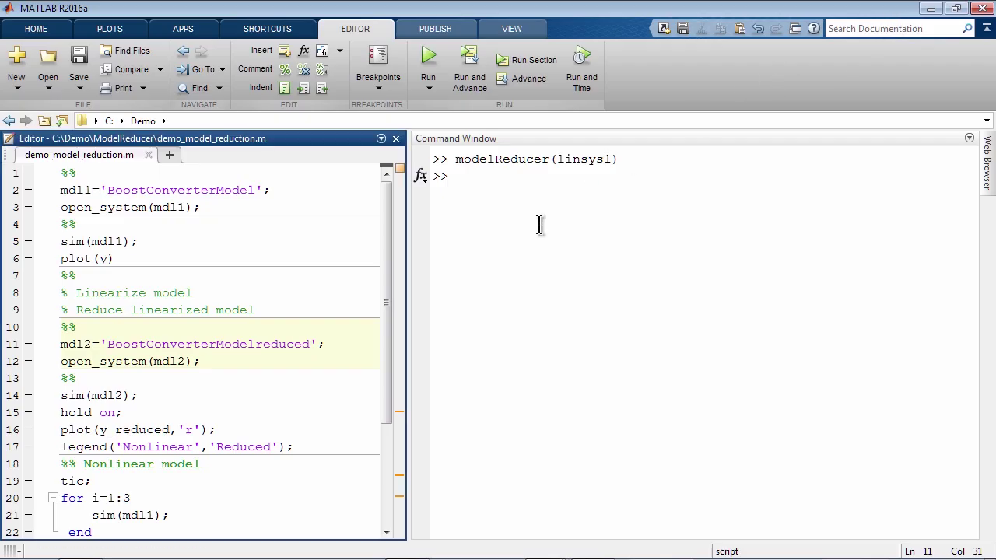
pyautogui.click(261, 392)
pyautogui.scroll(-3, 260, 392)
pyautogui.hotkey('ctrl', 'shift', 'Return')
pyautogui.moveTo(542, 549)
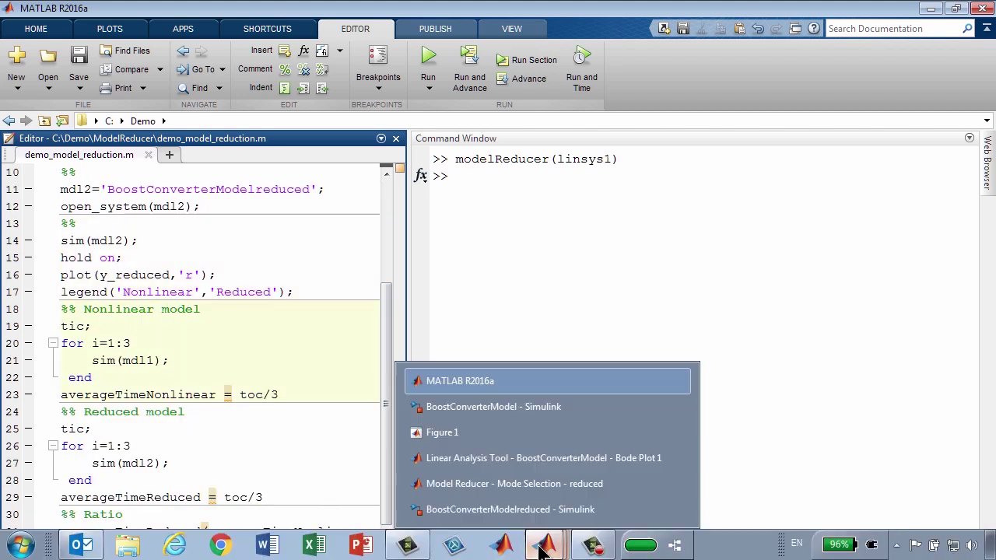
pyautogui.click(471, 434)
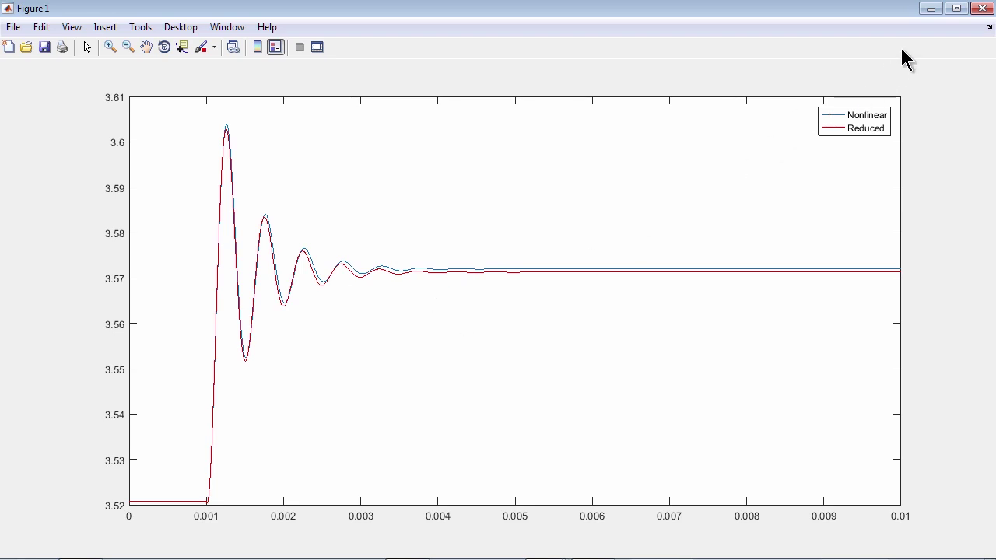
# Step: Time the nonlinear (1.3209) and reduced (0.6802) models and compute their 0.5150 ratio
pyautogui.click(930, 9)
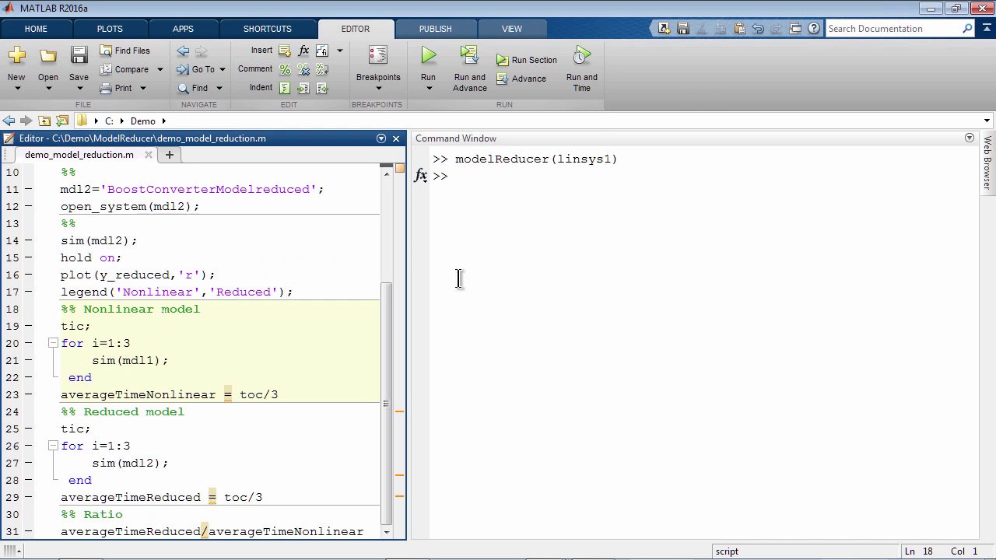
pyautogui.click(251, 367)
pyautogui.hotkey('ctrl', 'shift', 'Return')
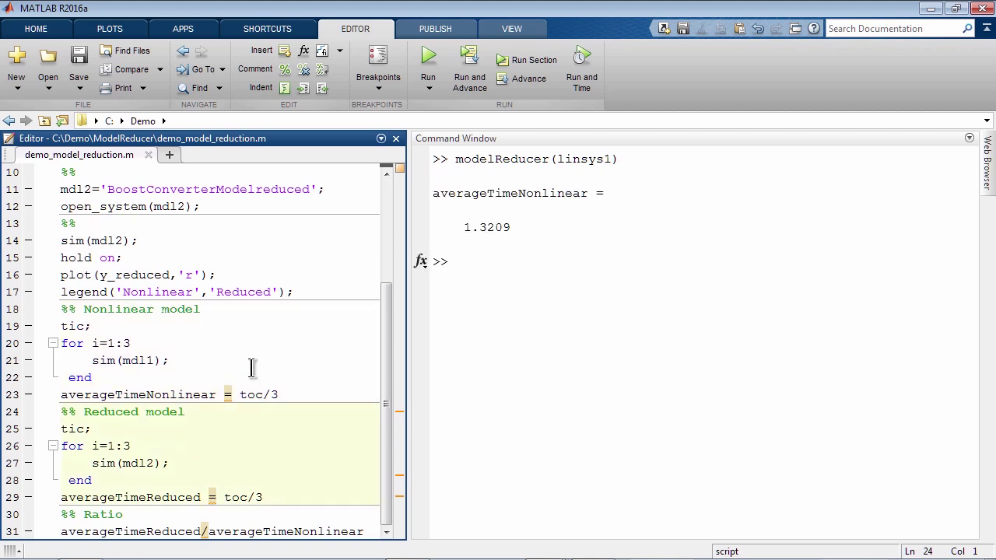
pyautogui.click(231, 445)
pyautogui.hotkey('ctrl', 'shift', 'Return')
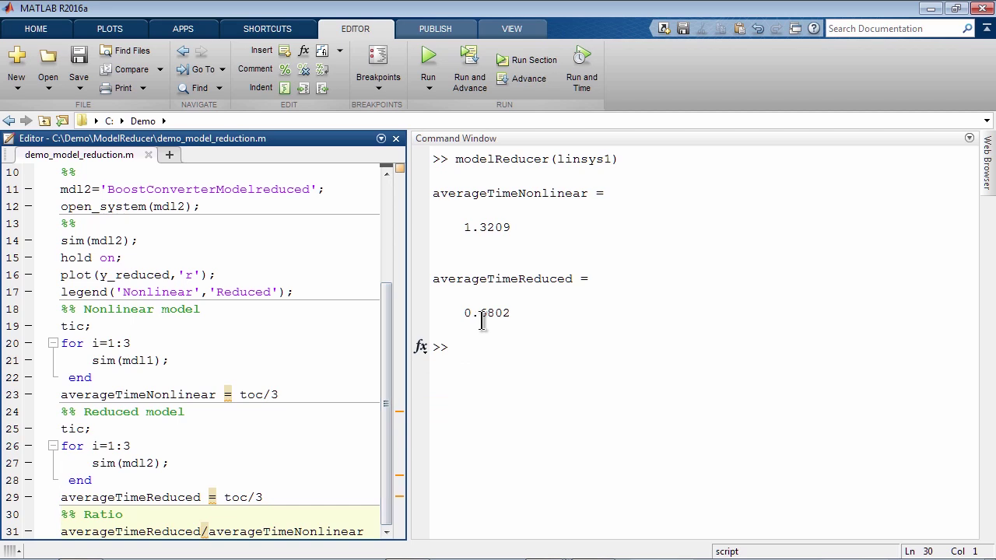
pyautogui.click(183, 519)
pyautogui.hotkey('ctrl', 'Return')
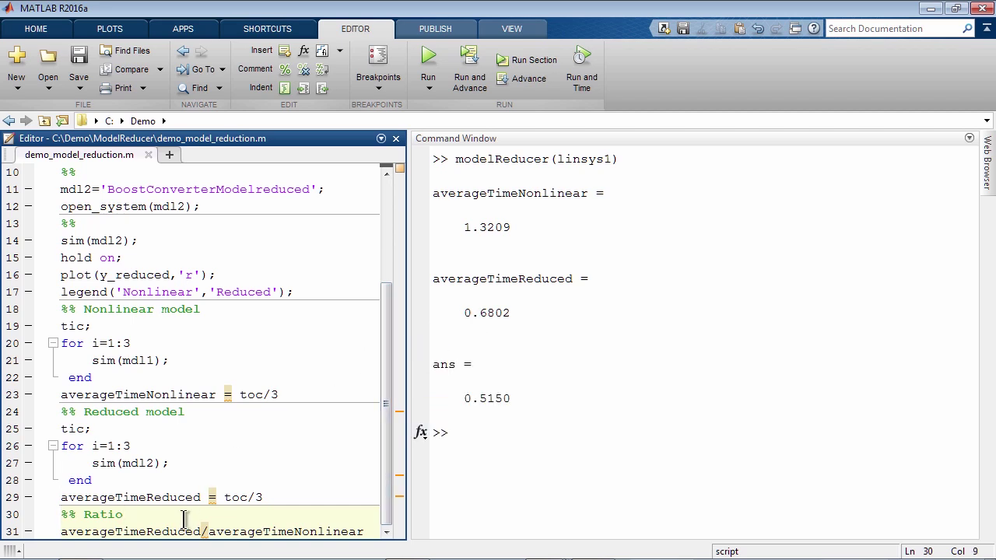